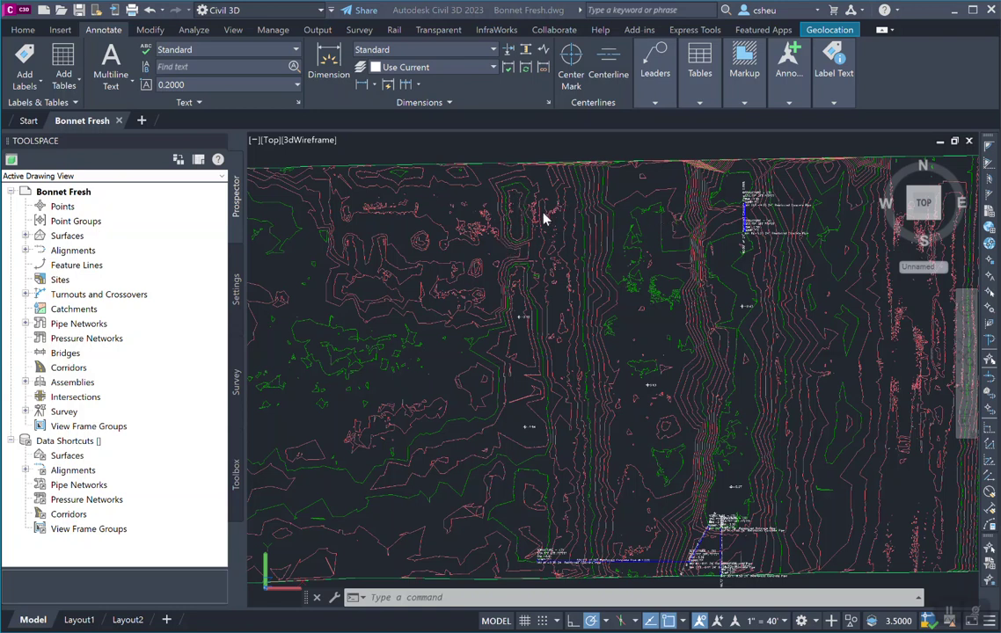
Zoom in and pan until the top edge of the contour lines fills the view.
{"action": "scroll", "coordinate": [547, 207], "scroll_direction": "up", "scroll_amount": 4}
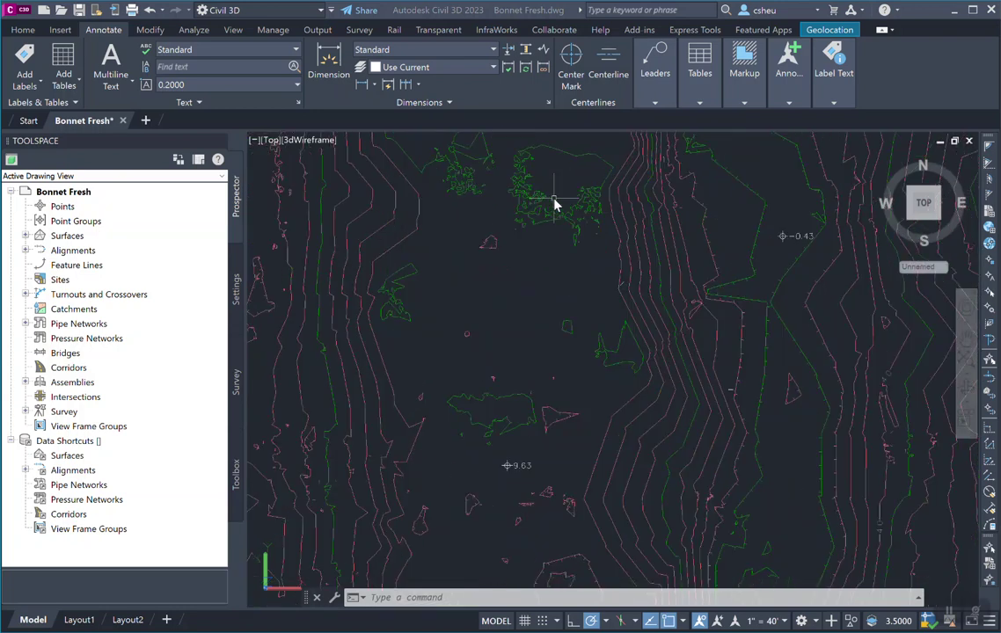
{"action": "mouse_move", "coordinate": [563, 427]}
{"action": "middle_mouse_down"}
{"action": "mouse_move", "coordinate": [565, 443]}
{"action": "mouse_move", "coordinate": [530, 356]}
{"action": "mouse_move", "coordinate": [670, 393]}
{"action": "mouse_move", "coordinate": [537, 350]}
{"action": "middle_mouse_up"}
{"action": "mouse_move", "coordinate": [488, 303]}
{"action": "middle_mouse_down"}
{"action": "mouse_move", "coordinate": [602, 373]}
{"action": "mouse_move", "coordinate": [602, 386]}
{"action": "mouse_move", "coordinate": [627, 346]}
{"action": "middle_mouse_up"}
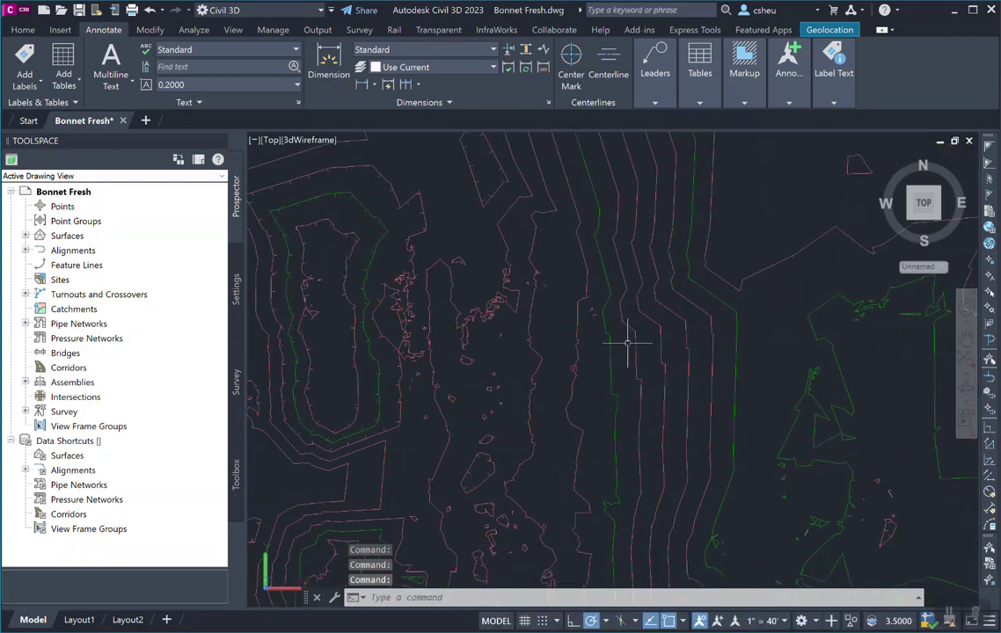
{"action": "middle_click_drag", "start_coordinate": [586, 286], "coordinate": [577, 338]}
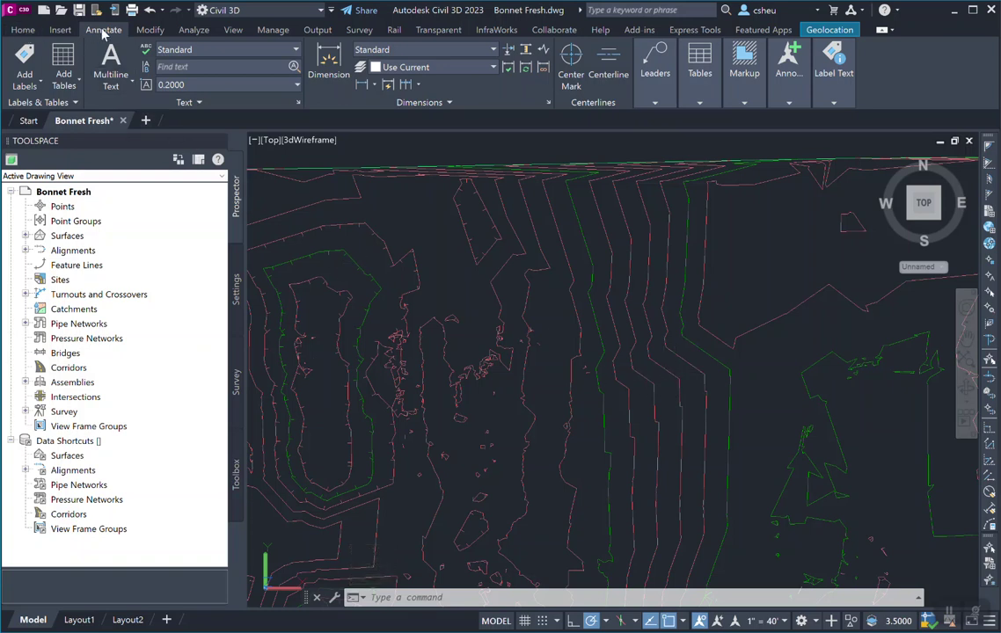
Add a Contour - Multiple label line from left of the contours straight across them.
{"action": "left_click", "coordinate": [34, 84]}
{"action": "mouse_move", "coordinate": [44, 105]}
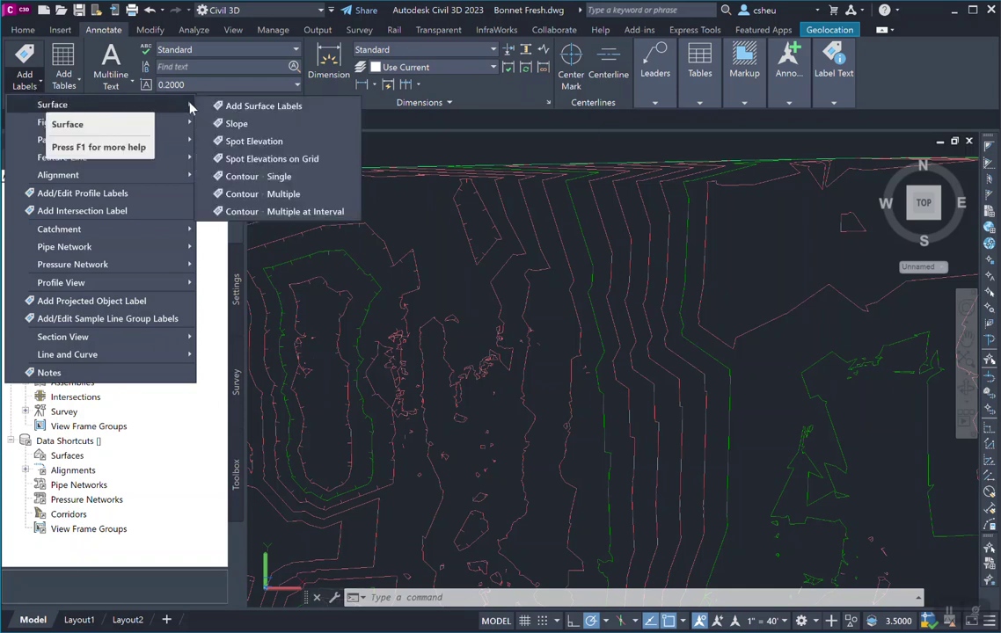
{"action": "left_click", "coordinate": [283, 195]}
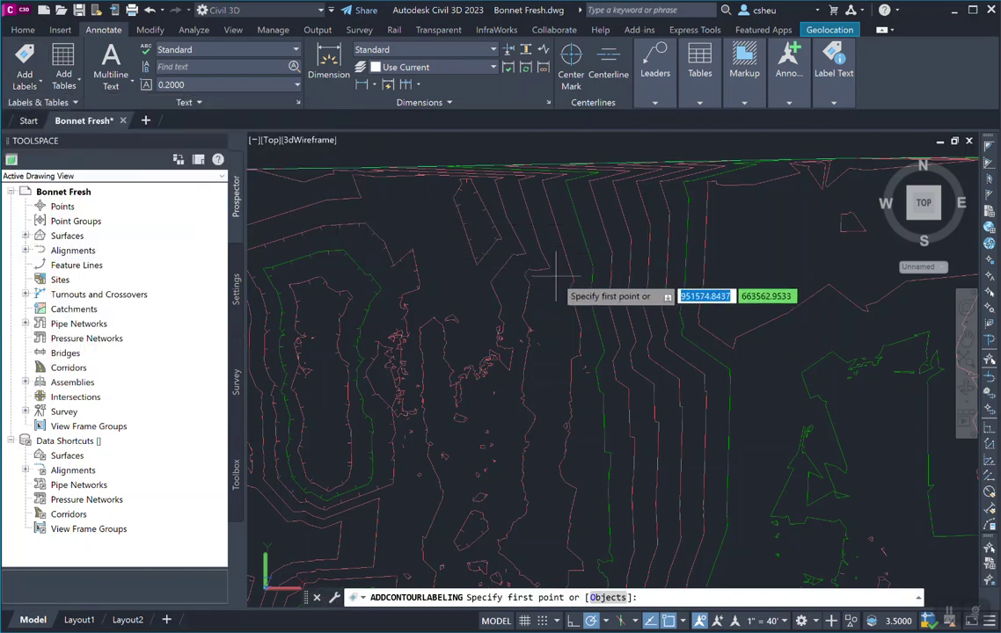
{"action": "left_click", "coordinate": [431, 223]}
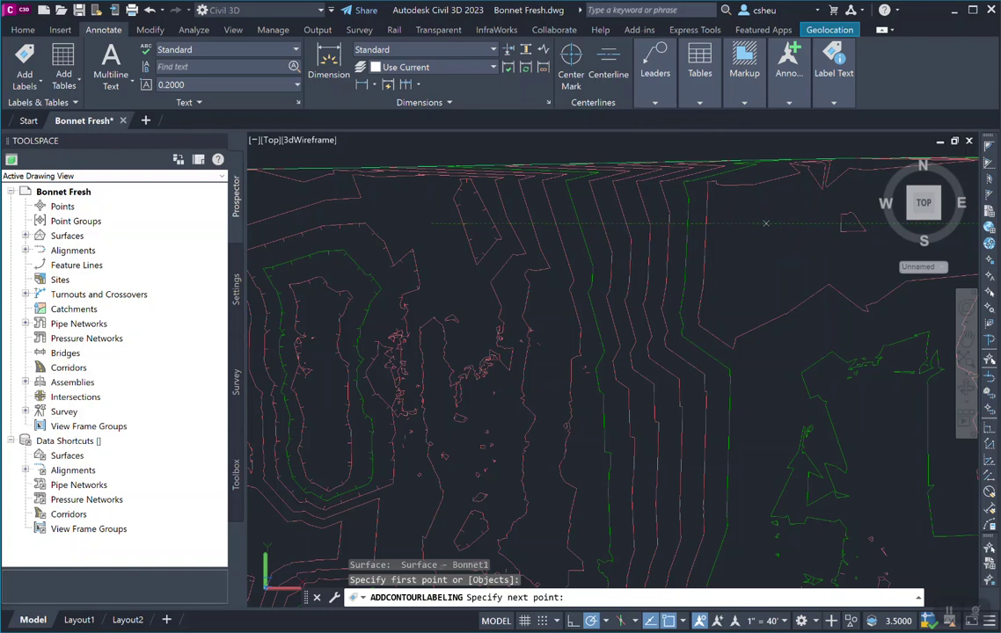
{"action": "left_click", "coordinate": [765, 224]}
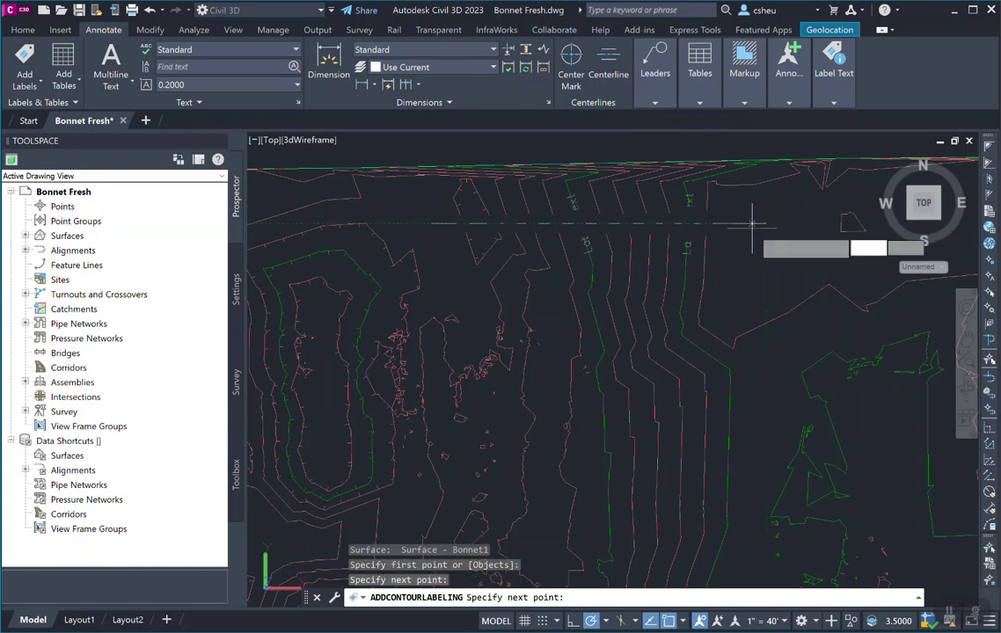
{"action": "key", "text": "Return"}
Zoom to check the 1.0 to 11.0 labels, end the command, and select the label line.
{"action": "scroll", "coordinate": [610, 216], "scroll_direction": "up", "scroll_amount": 2}
{"action": "scroll", "coordinate": [613, 216], "scroll_direction": "up", "scroll_amount": 3}
{"action": "scroll", "coordinate": [613, 218], "scroll_direction": "down", "scroll_amount": 2}
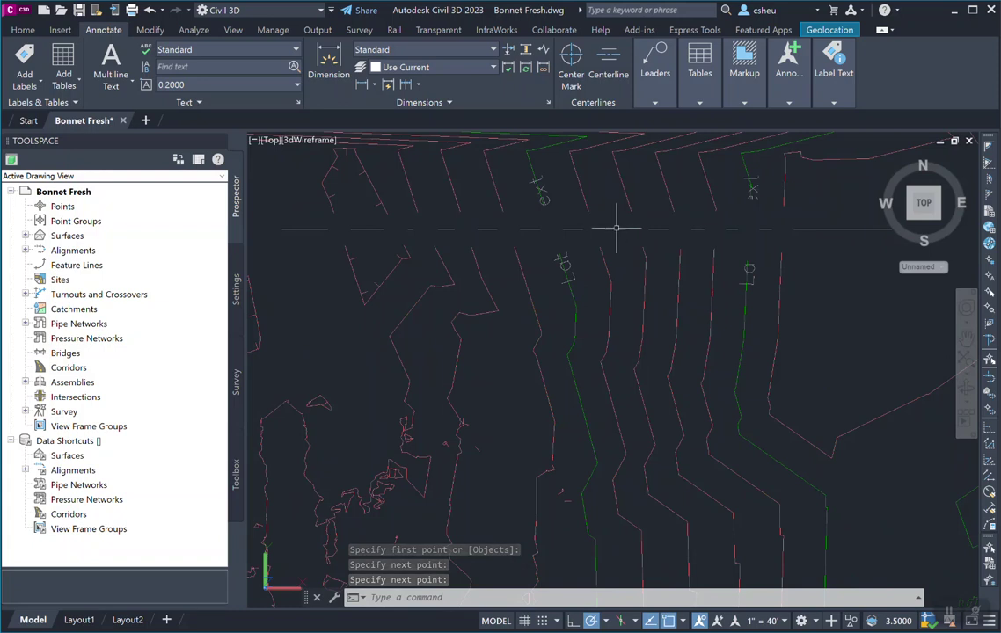
{"action": "key", "text": "Return"}
{"action": "left_click", "coordinate": [598, 229]}
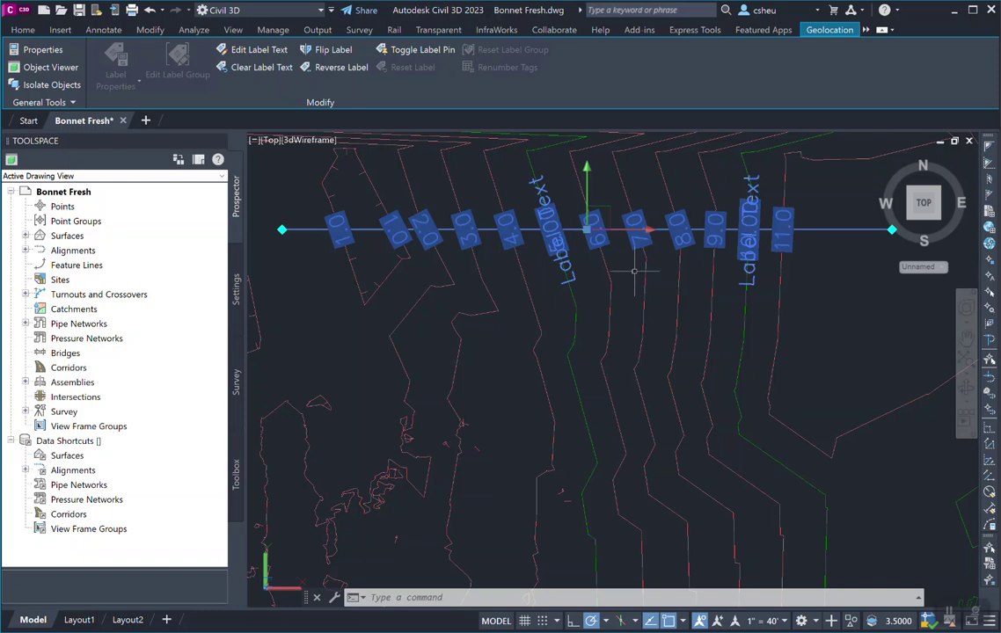
Open the label line's Properties and select its Surface Contour Label Style Major value.
{"action": "right_click", "coordinate": [551, 232]}
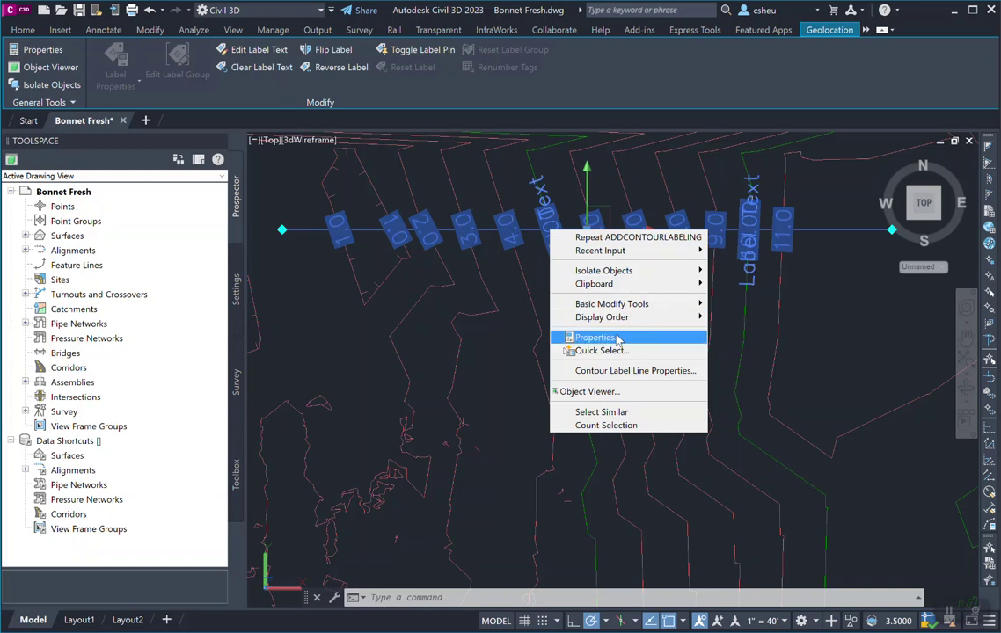
{"action": "left_click", "coordinate": [580, 337]}
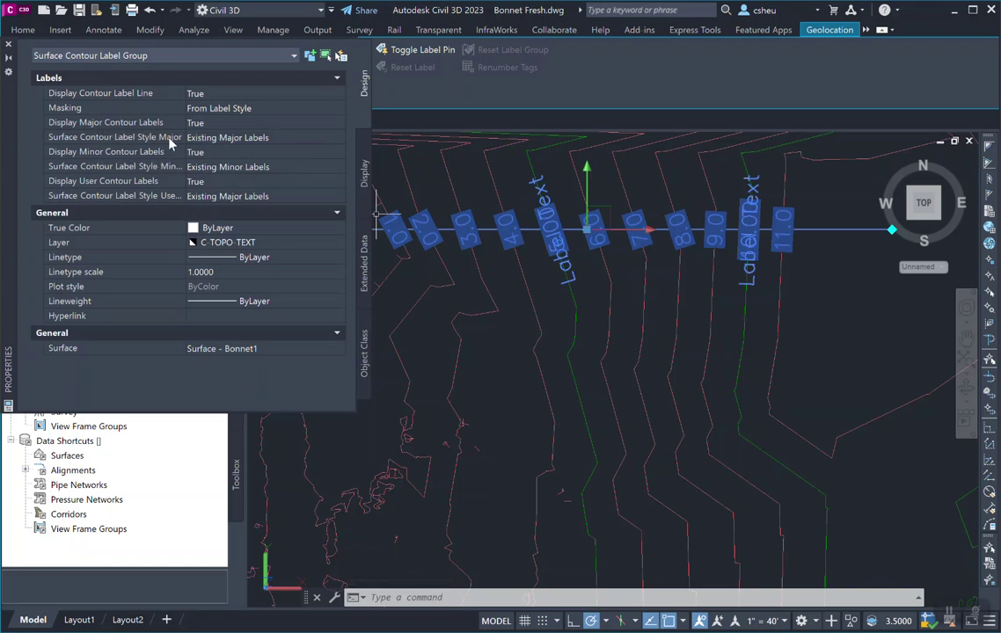
{"action": "left_click", "coordinate": [241, 141]}
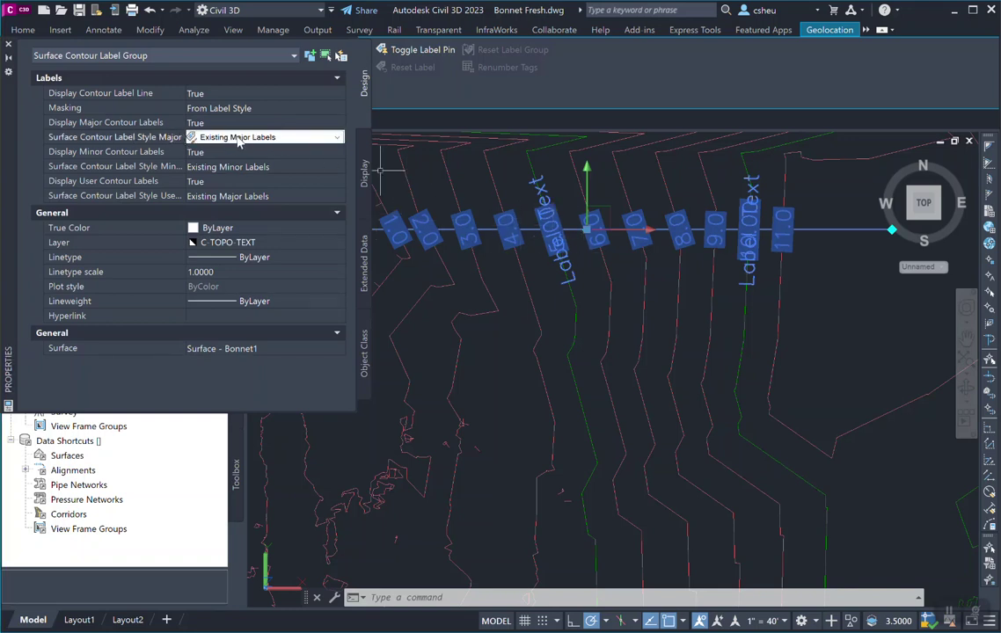
Open the Existing Major Labels style for editing from the major label style list.
{"action": "left_click", "coordinate": [327, 138]}
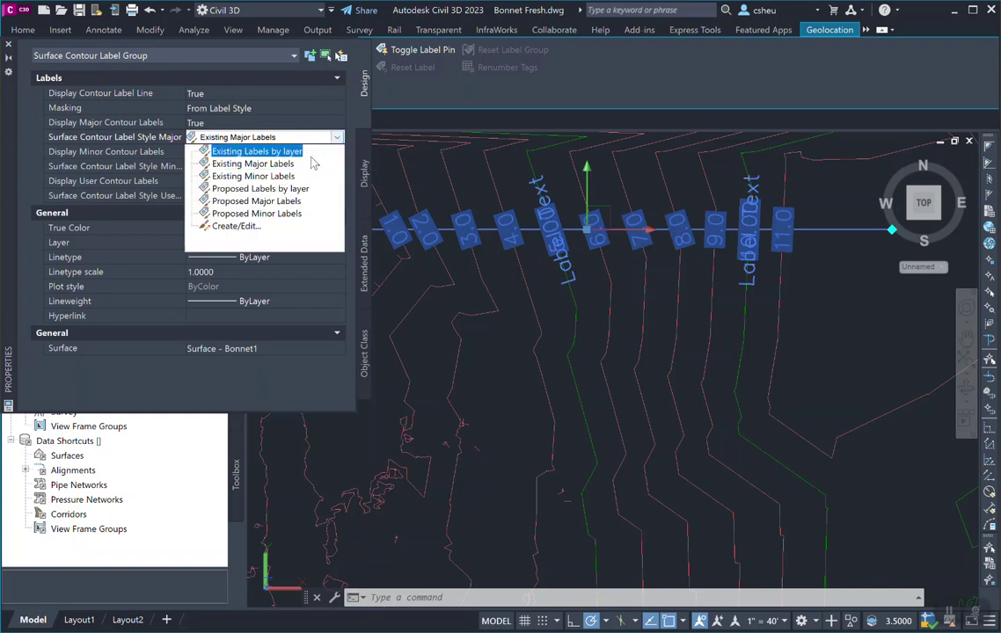
{"action": "left_click", "coordinate": [233, 226]}
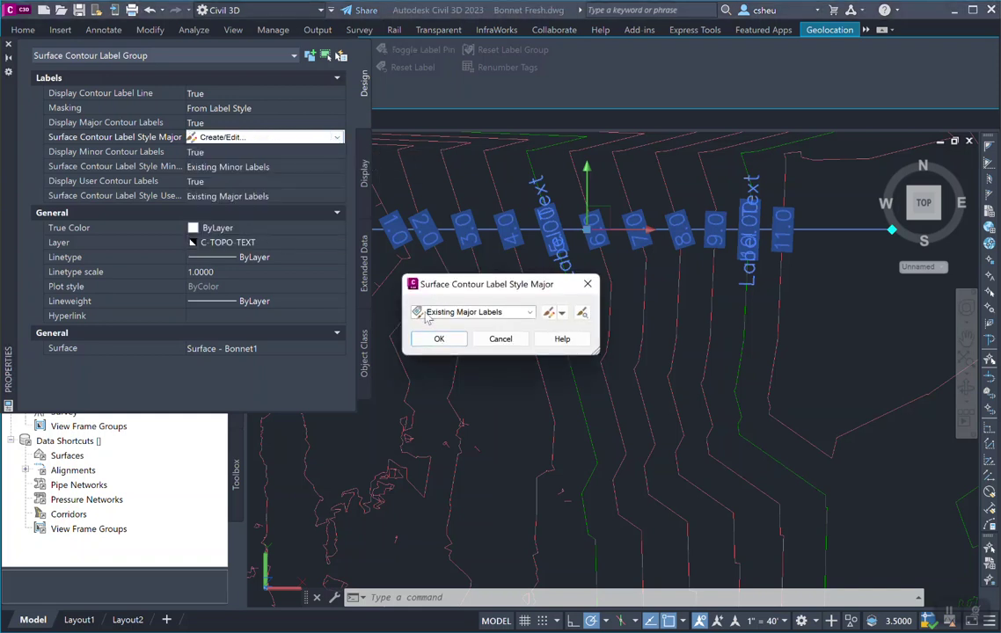
{"action": "left_click_drag", "start_coordinate": [498, 293], "coordinate": [452, 311]}
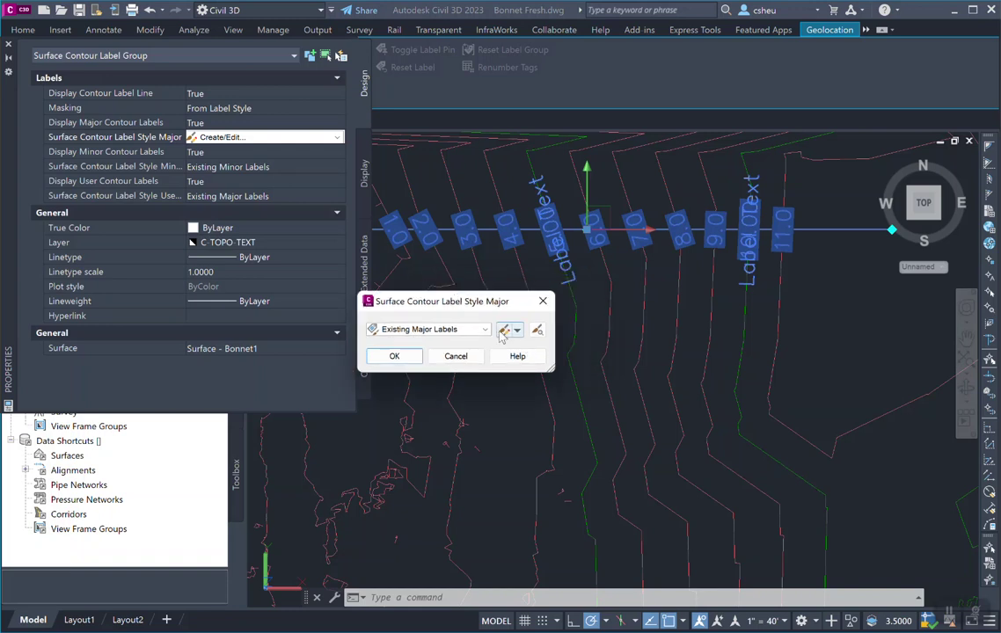
{"action": "left_click", "coordinate": [502, 329]}
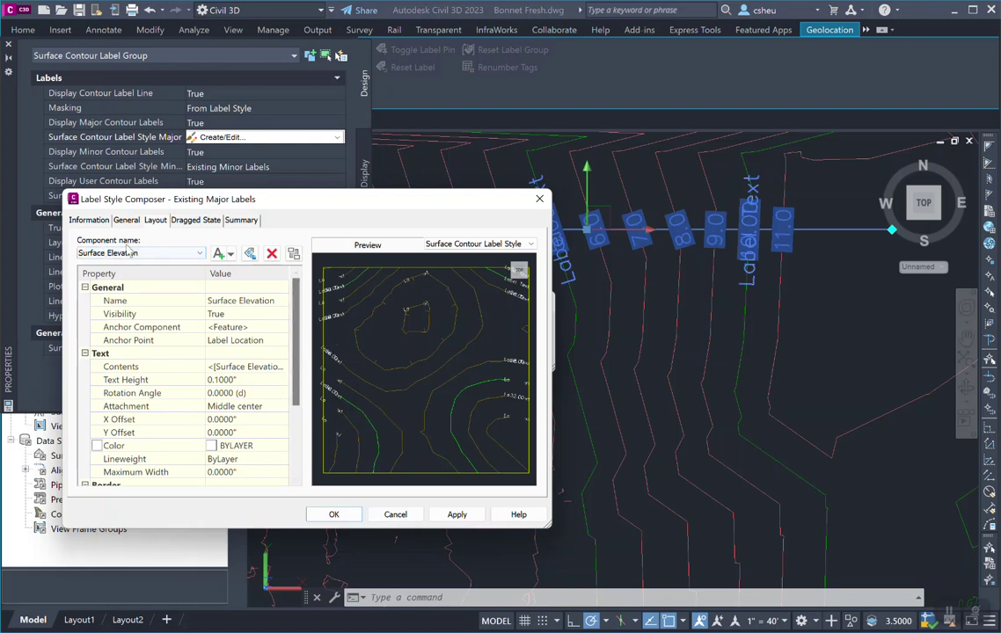
In the Label Style Composer, delete the Text.2 and Text.1 text components.
{"action": "left_click", "coordinate": [196, 255]}
{"action": "left_click", "coordinate": [122, 274]}
{"action": "left_click", "coordinate": [167, 253]}
{"action": "left_click", "coordinate": [164, 283]}
{"action": "left_click", "coordinate": [150, 253]}
{"action": "left_click", "coordinate": [160, 283]}
{"action": "left_click", "coordinate": [271, 255]}
{"action": "left_click", "coordinate": [171, 253]}
{"action": "left_click", "coordinate": [170, 274]}
{"action": "left_click", "coordinate": [272, 254]}
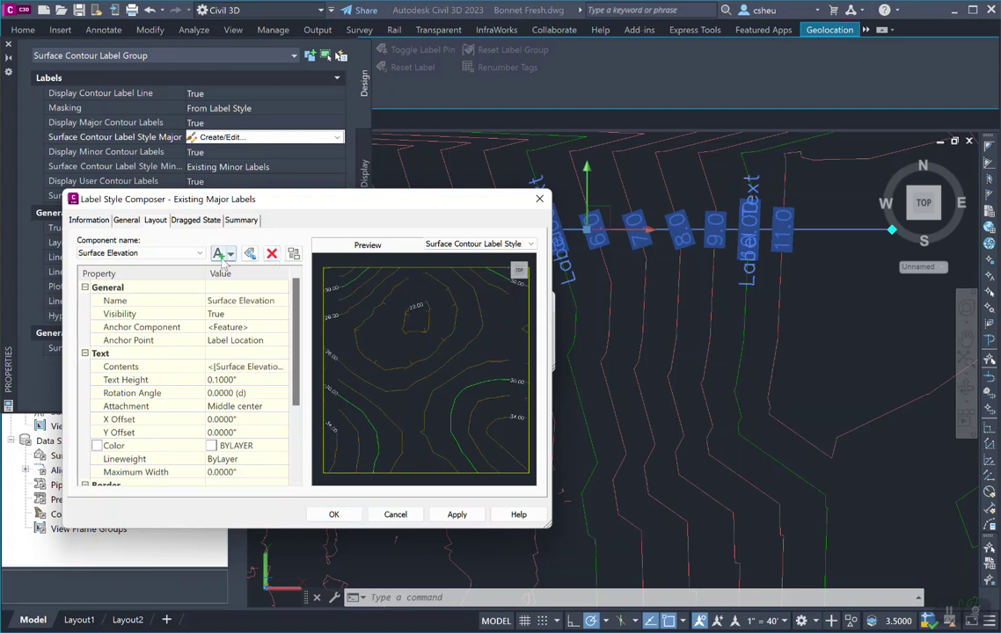
{"action": "left_click", "coordinate": [195, 255]}
{"action": "left_click", "coordinate": [123, 265]}
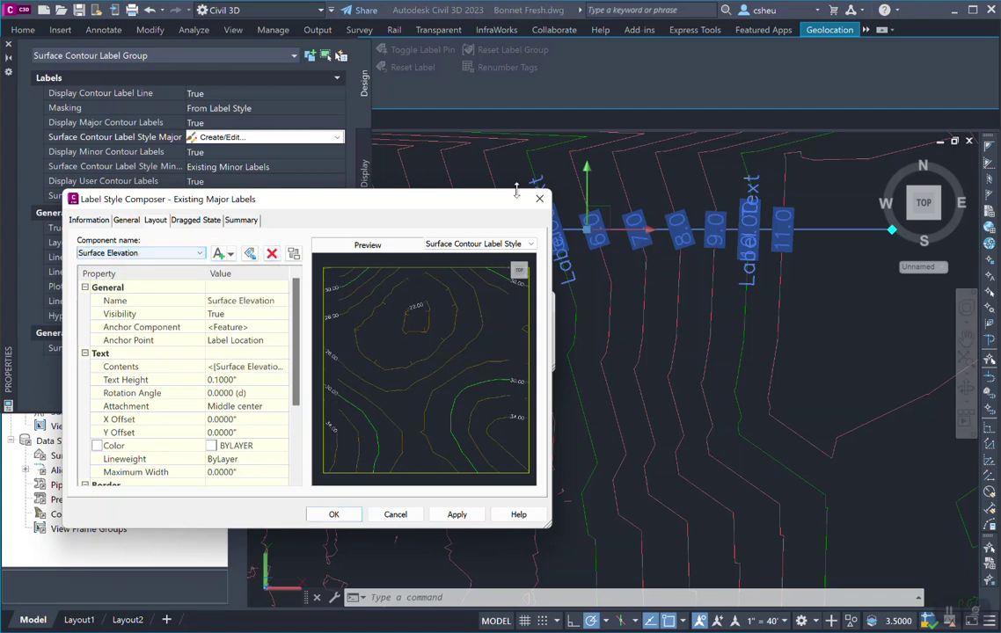
Apply and accept the style edits, keeping Existing Major Labels for major contours.
{"action": "left_click", "coordinate": [456, 514]}
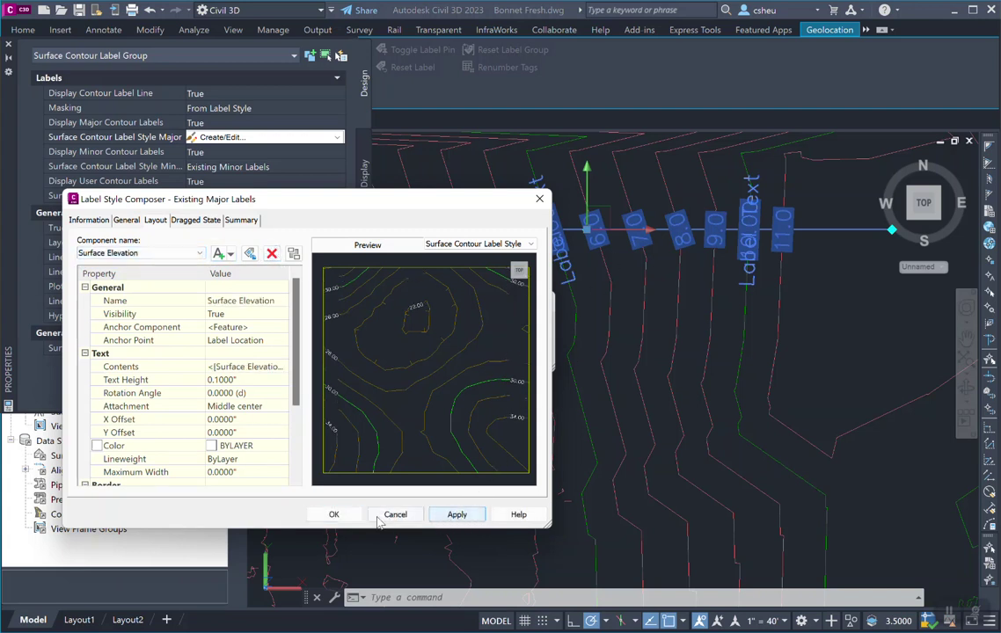
{"action": "left_click", "coordinate": [334, 515]}
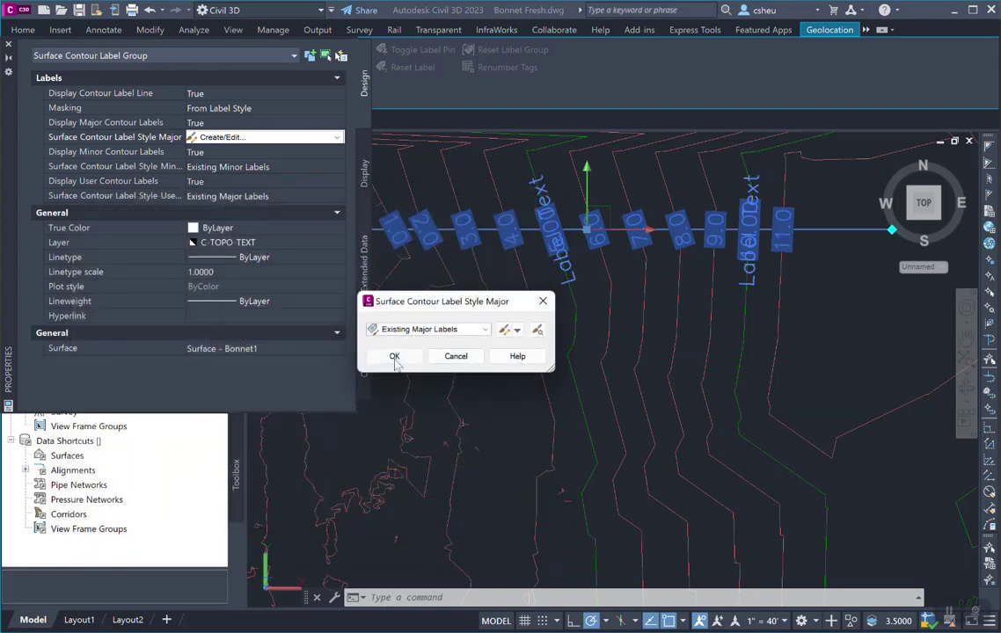
{"action": "left_click", "coordinate": [395, 356]}
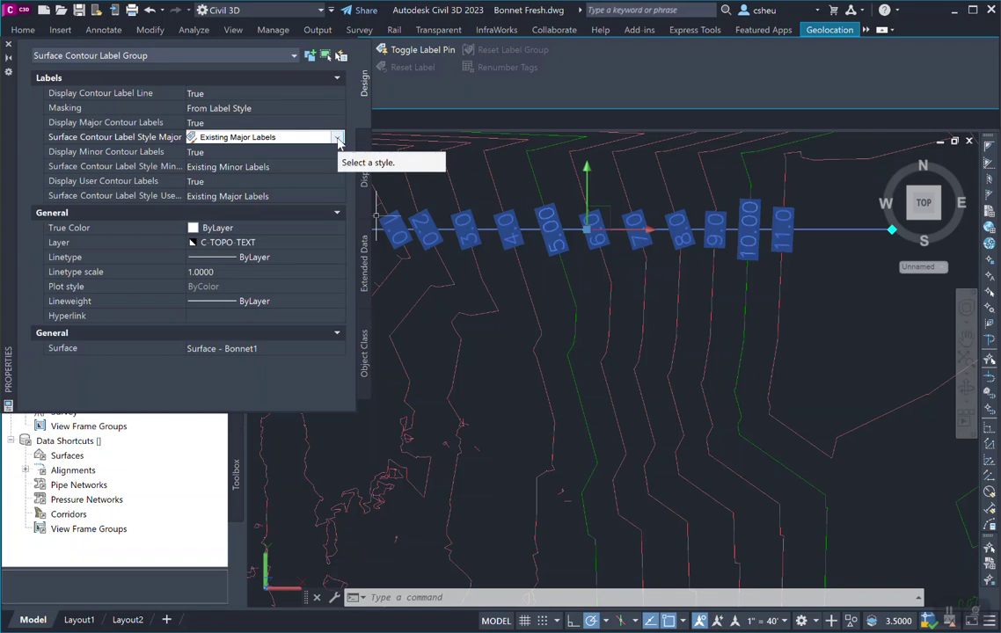
Choose Create/Edit from the Surface Contour Label Style Major dropdown in Properties.
{"action": "left_click", "coordinate": [338, 139]}
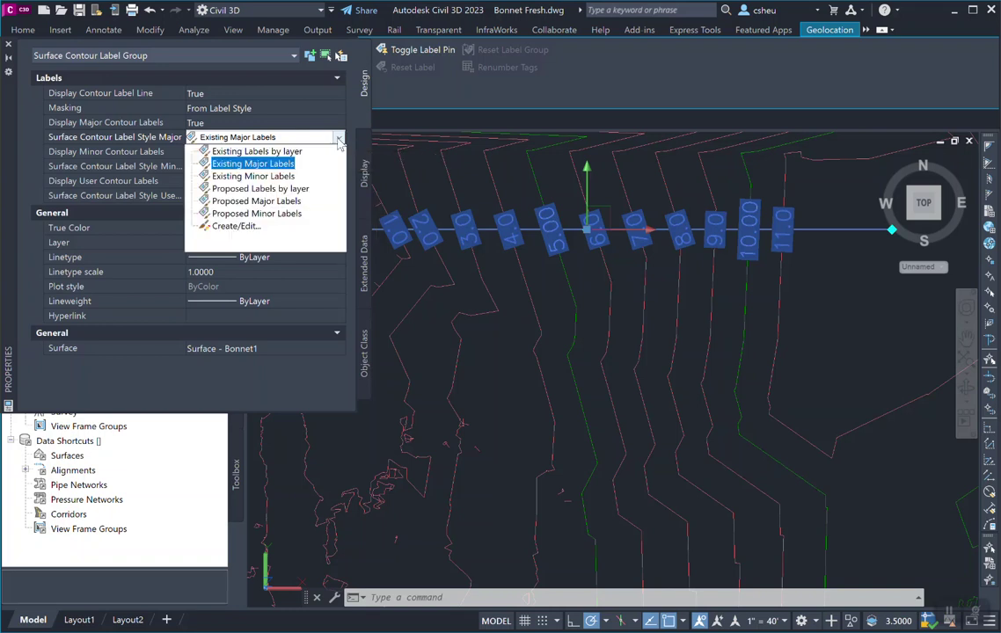
{"action": "left_click", "coordinate": [255, 228]}
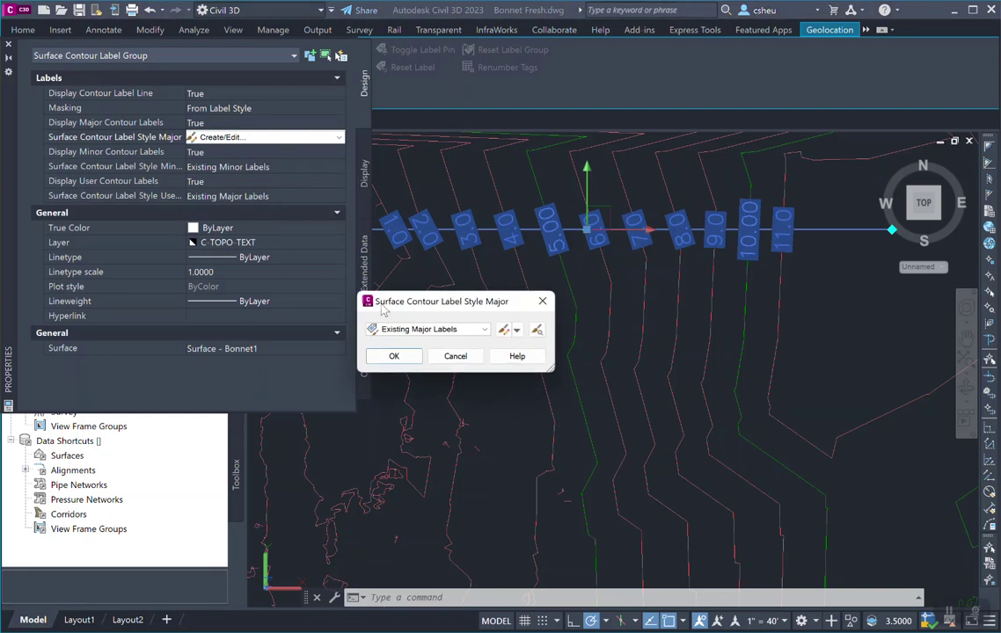
In Existing Major Labels, replace the elevation field with one at precision 1.
{"action": "left_click", "coordinate": [500, 329]}
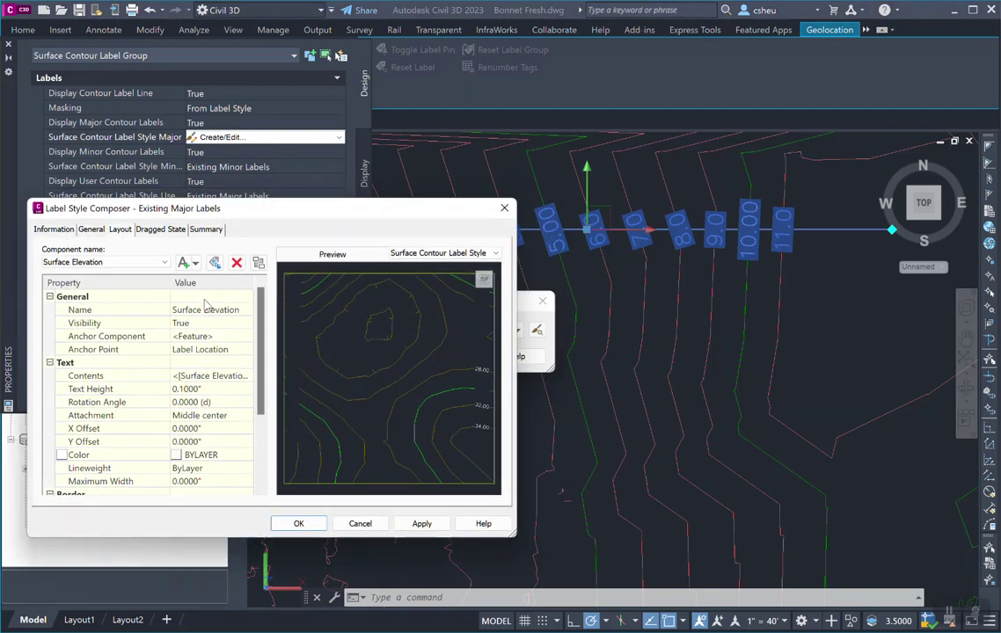
{"action": "left_click", "coordinate": [227, 378]}
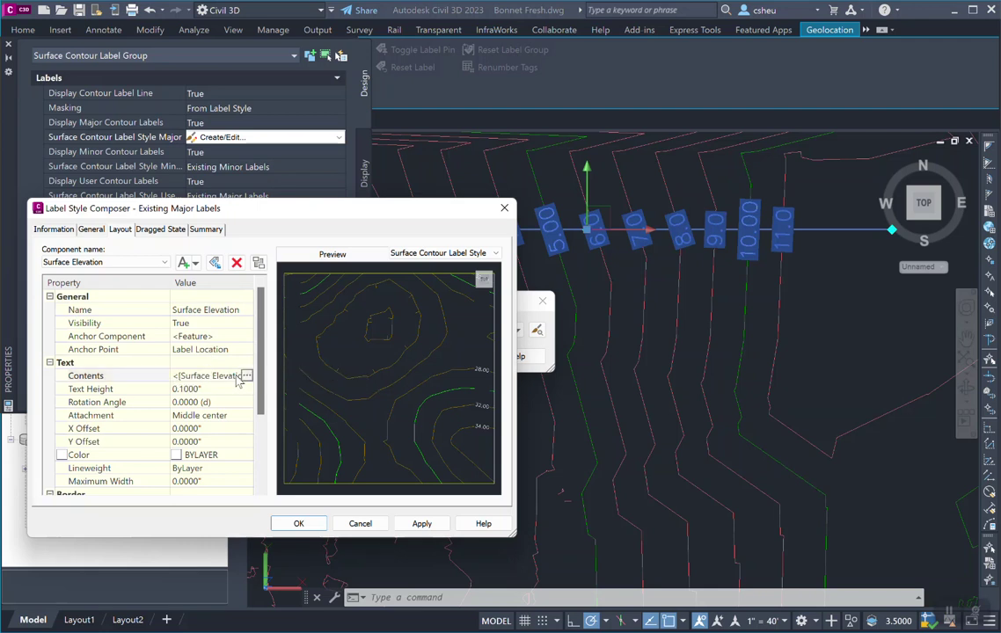
{"action": "left_click", "coordinate": [247, 375]}
{"action": "left_click", "coordinate": [396, 291]}
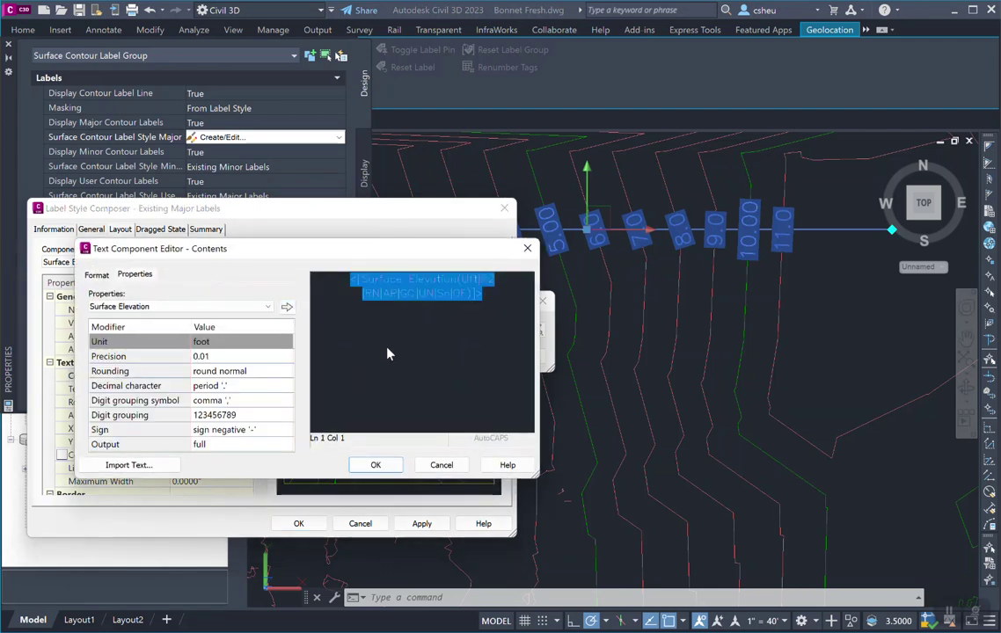
{"action": "key", "text": "Delete"}
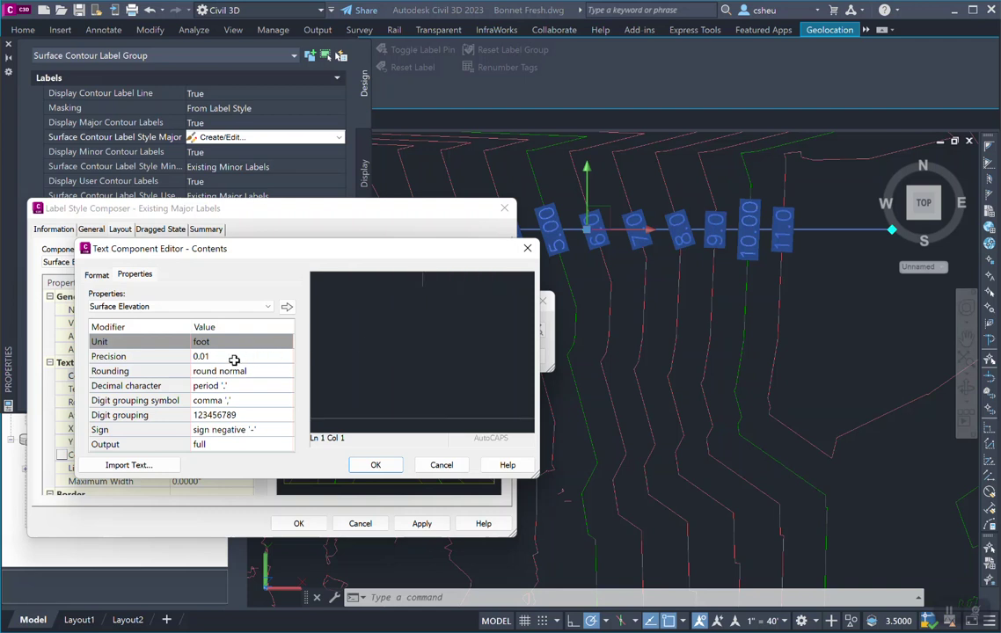
{"action": "left_click", "coordinate": [234, 356]}
{"action": "left_click", "coordinate": [255, 354]}
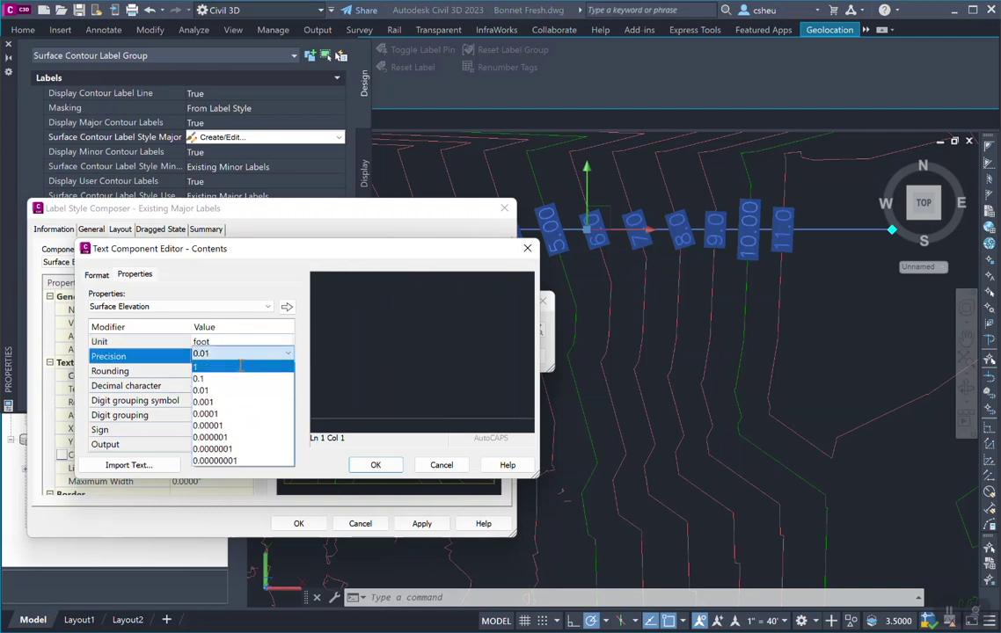
{"action": "left_click", "coordinate": [240, 366]}
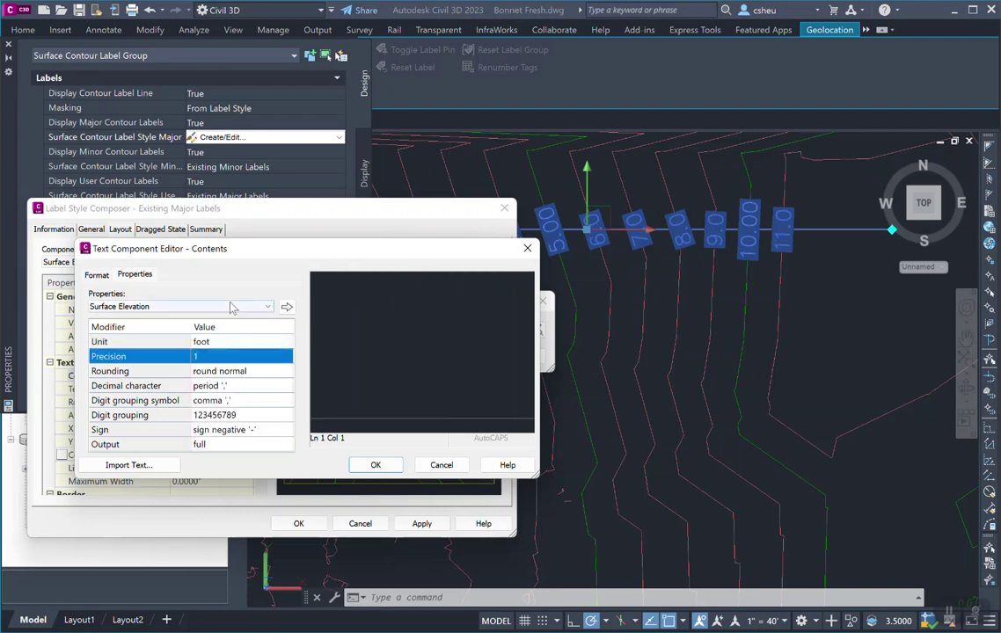
{"action": "left_click", "coordinate": [286, 307]}
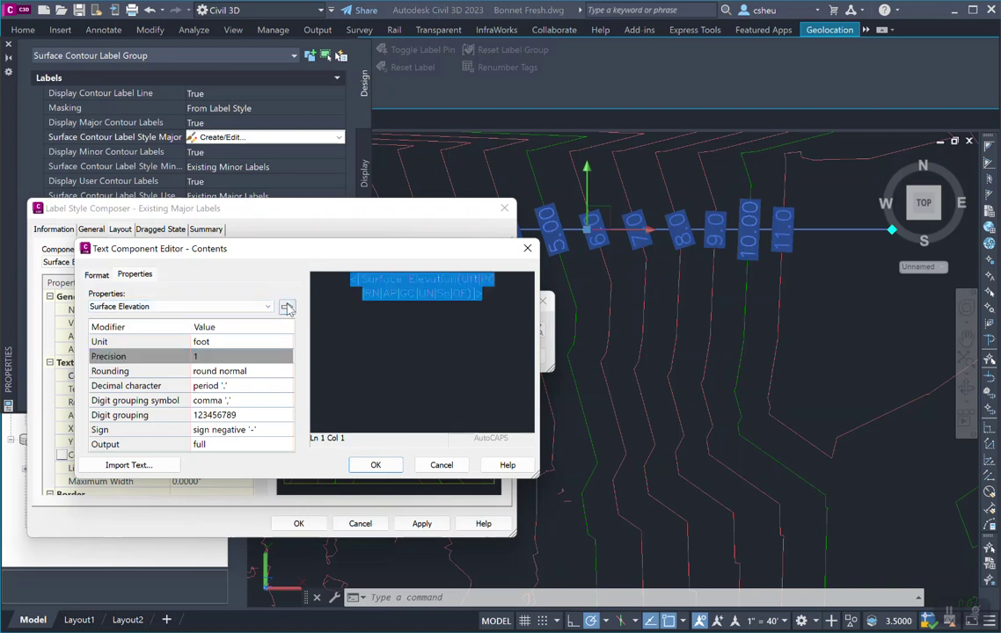
Accept the text, style and major-label dialogs, then close the Properties palette.
{"action": "left_click", "coordinate": [377, 465]}
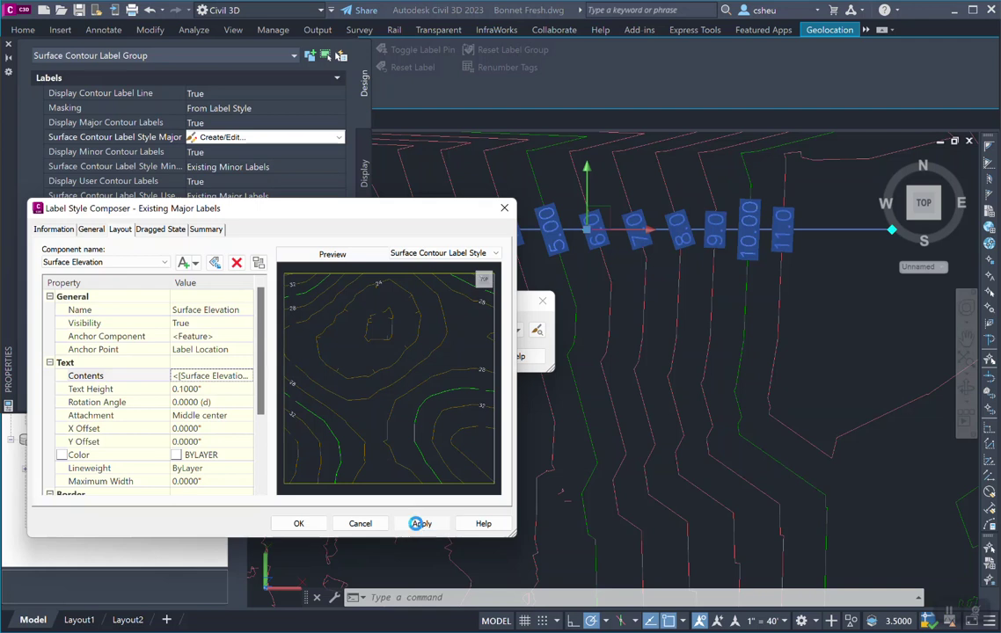
{"action": "left_click", "coordinate": [298, 523]}
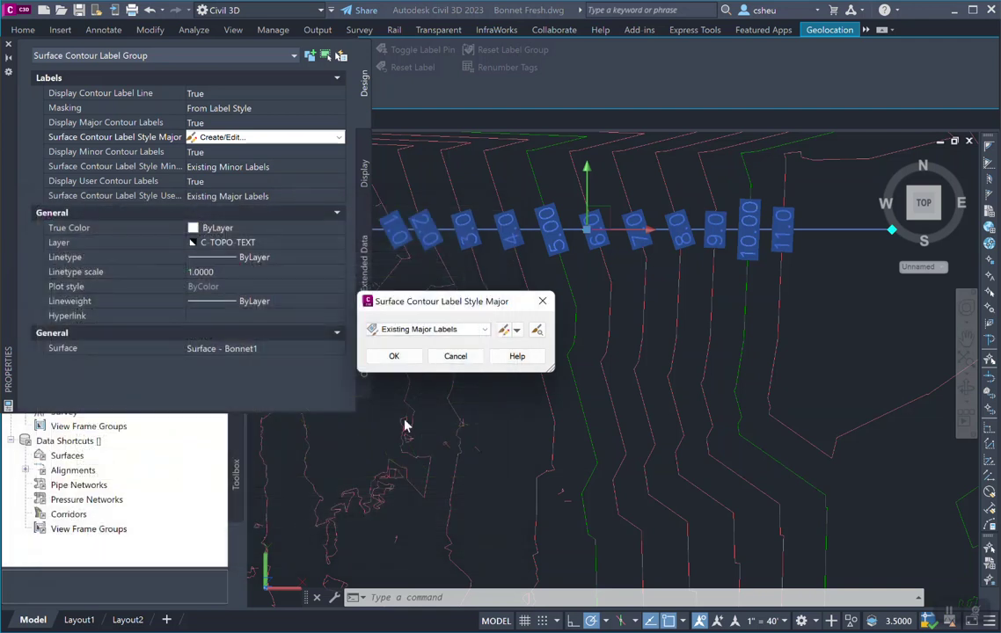
{"action": "left_click", "coordinate": [394, 357]}
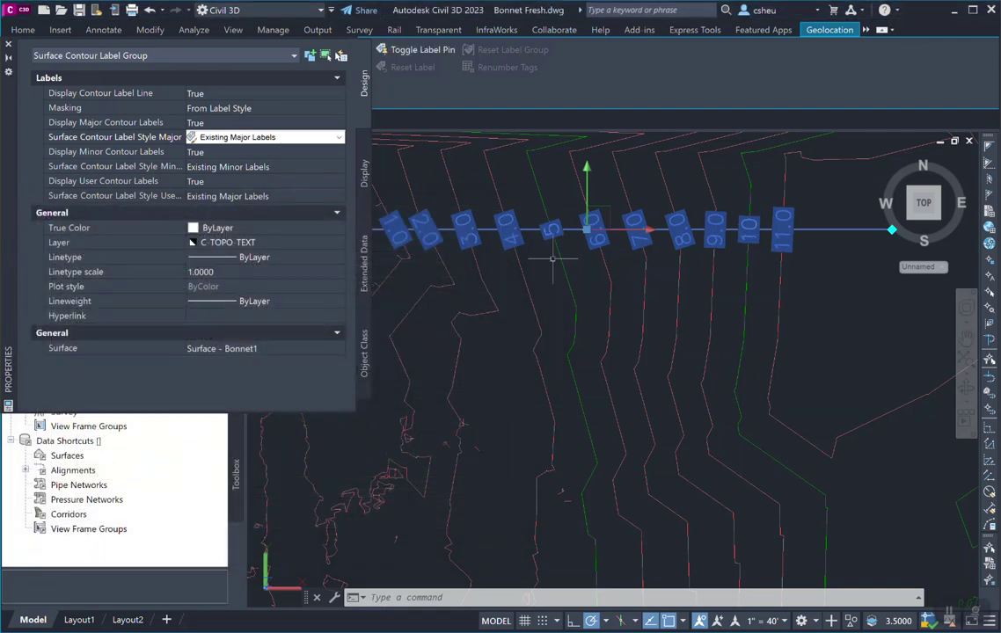
{"action": "left_click", "coordinate": [8, 46]}
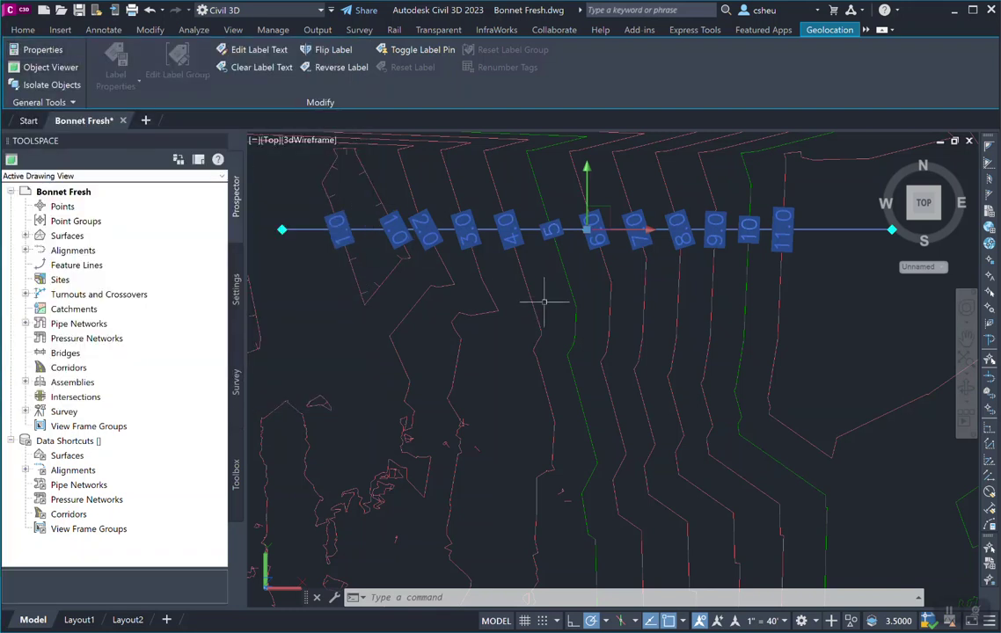